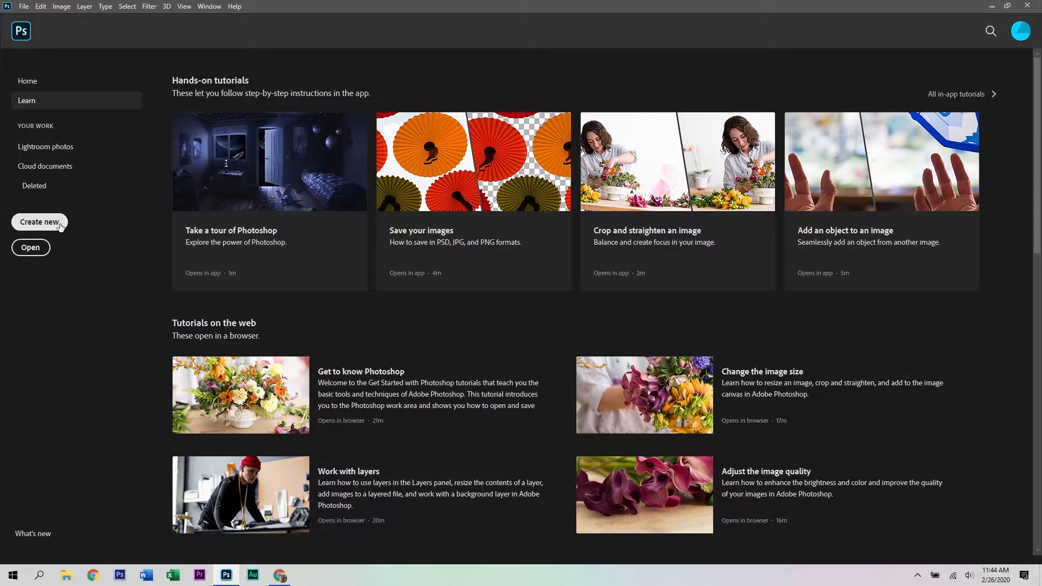
Create a new 12800 x 7200 pixel RGB document at 150 pixels/inch with a transparent background
click(60, 226)
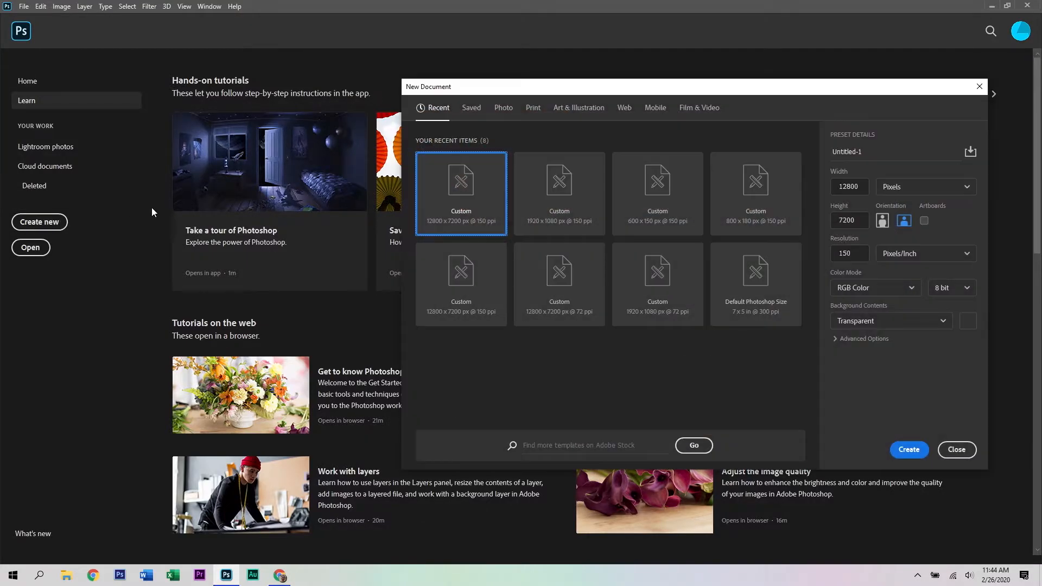
double_click(863, 188)
click(861, 221)
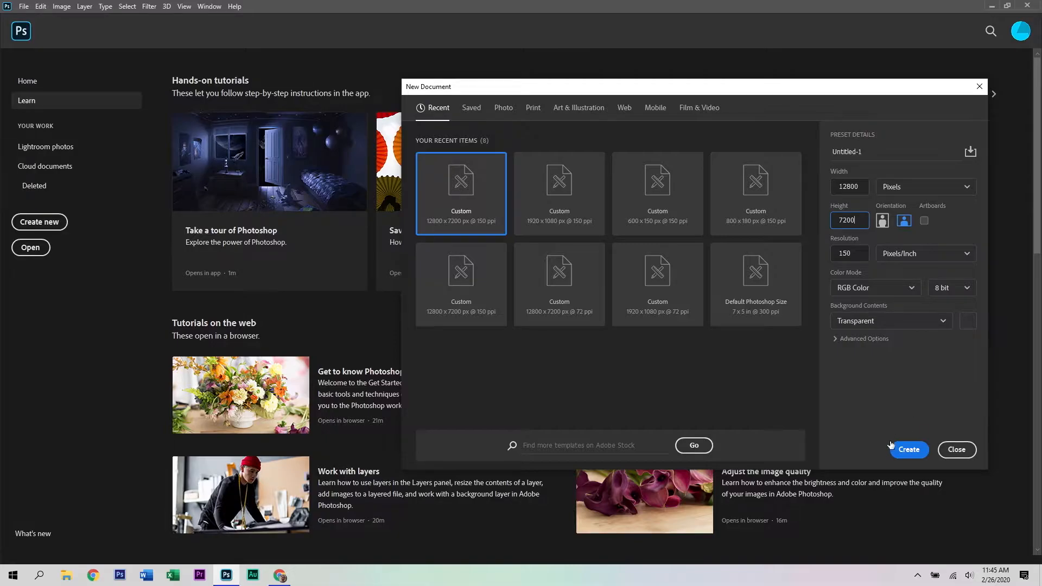
click(909, 450)
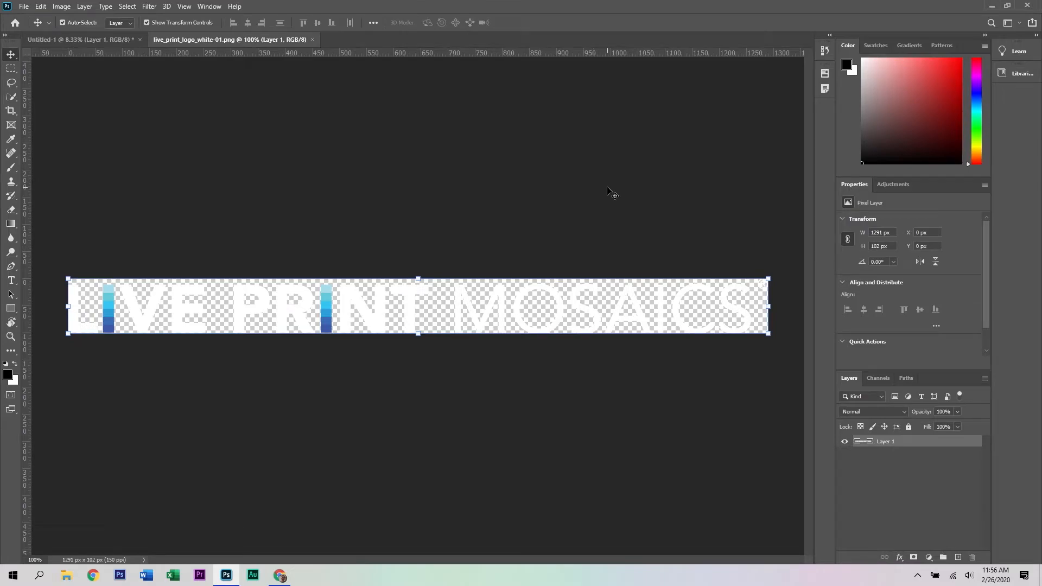
Copy the white Live Print Mosaics logo into the Untitled-1 document and enlarge it proportionally to about 9873 x 780 px
key(ctrl)
click(66, 39)
key(ctrl+v)
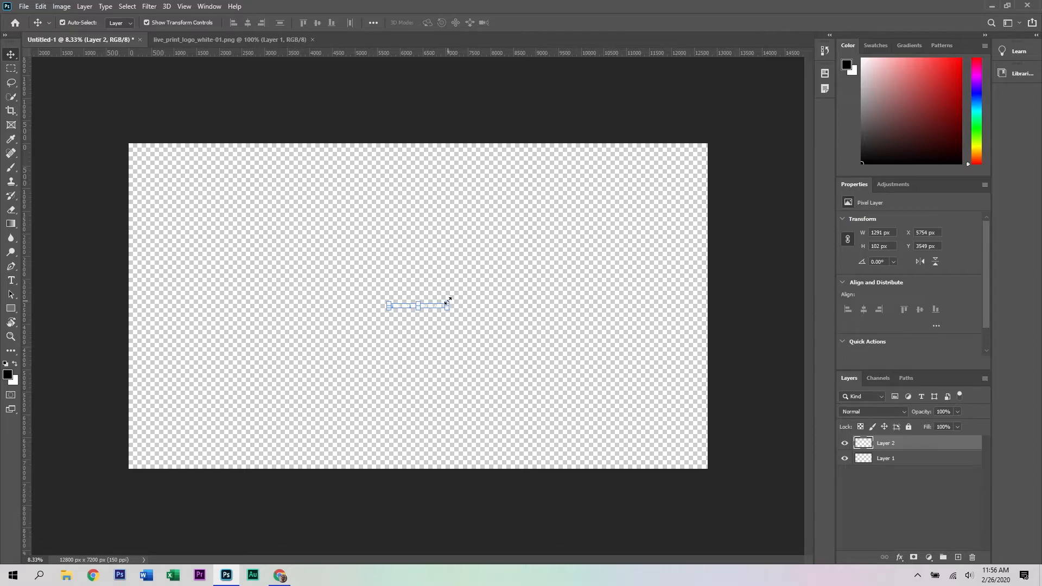
drag(447, 299, 693, 200)
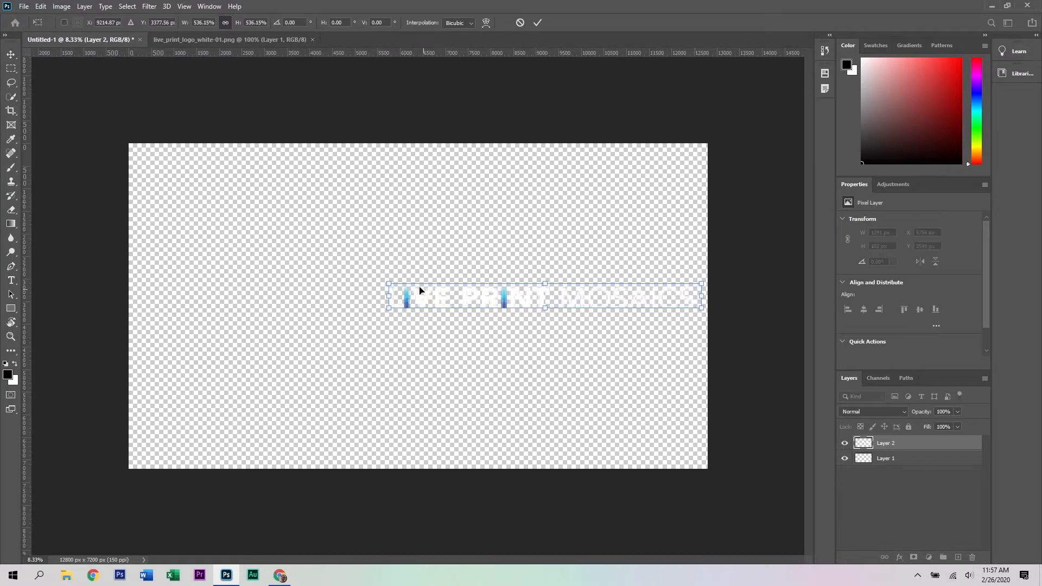
drag(388, 283, 259, 222)
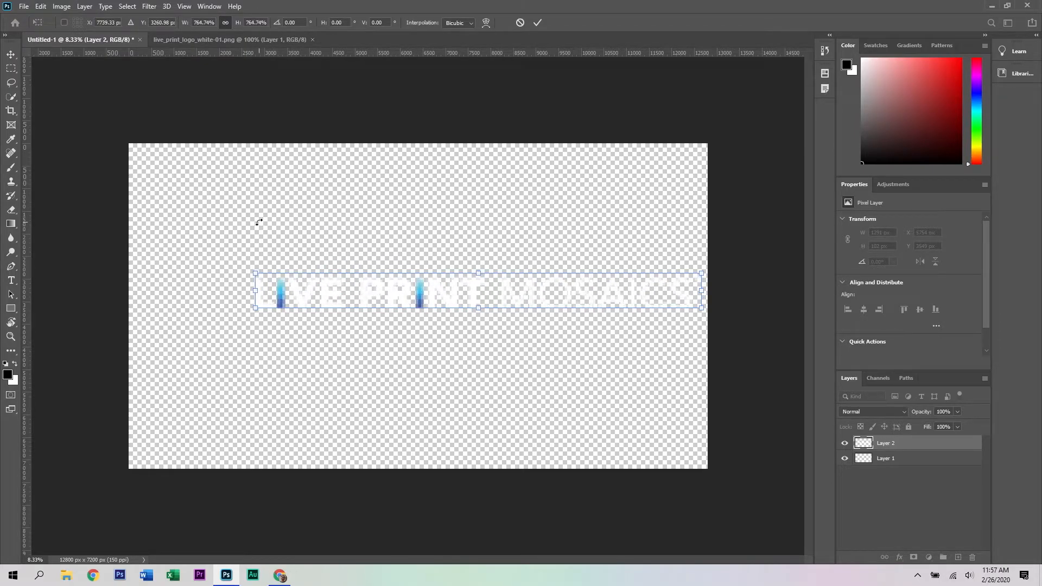
click(537, 23)
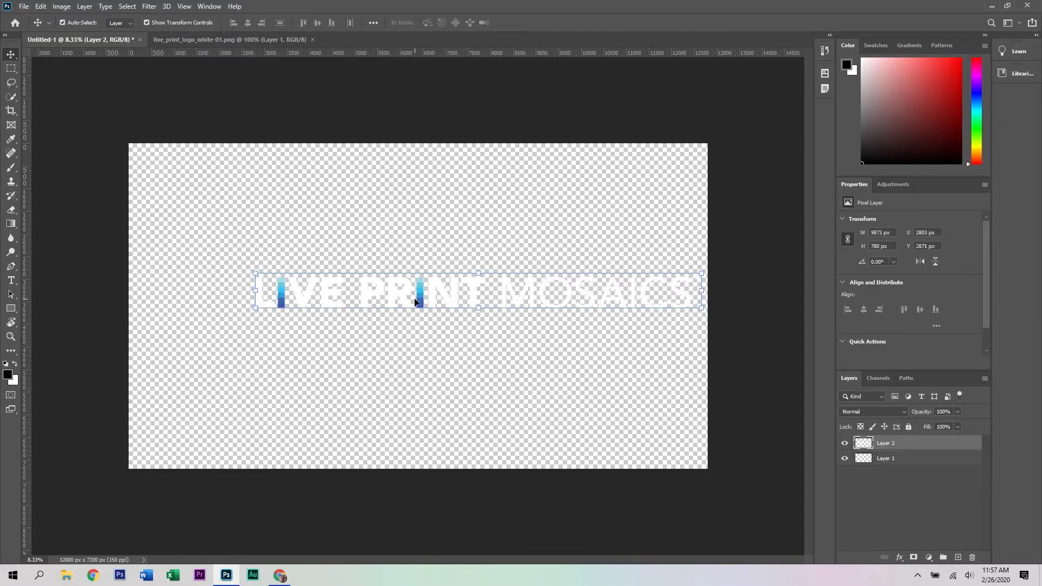
Move the logo to the canvas's lower-right corner, positioning it at about X 2947 px, Y 6231 px
drag(453, 301, 466, 453)
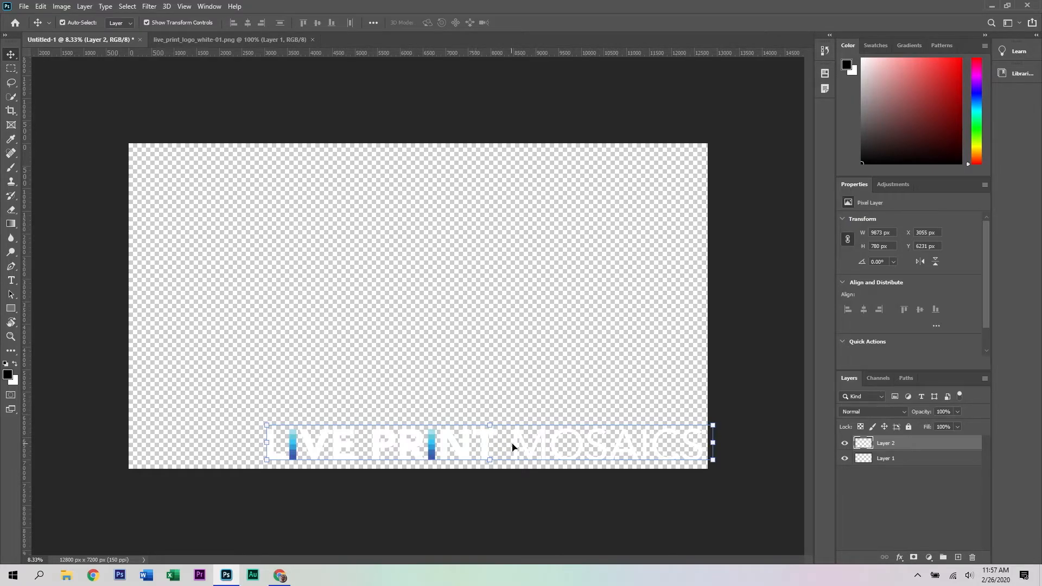
key(shift+Left)
key(shift+Left)
key(shift+Left)
key(shift+Left)
key(shift+Left)
key(shift+Left)
key(shift+Left)
key(shift+Left)
key(shift+Left)
key(shift+Left)
key(shift+Left)
key(shift+Left)
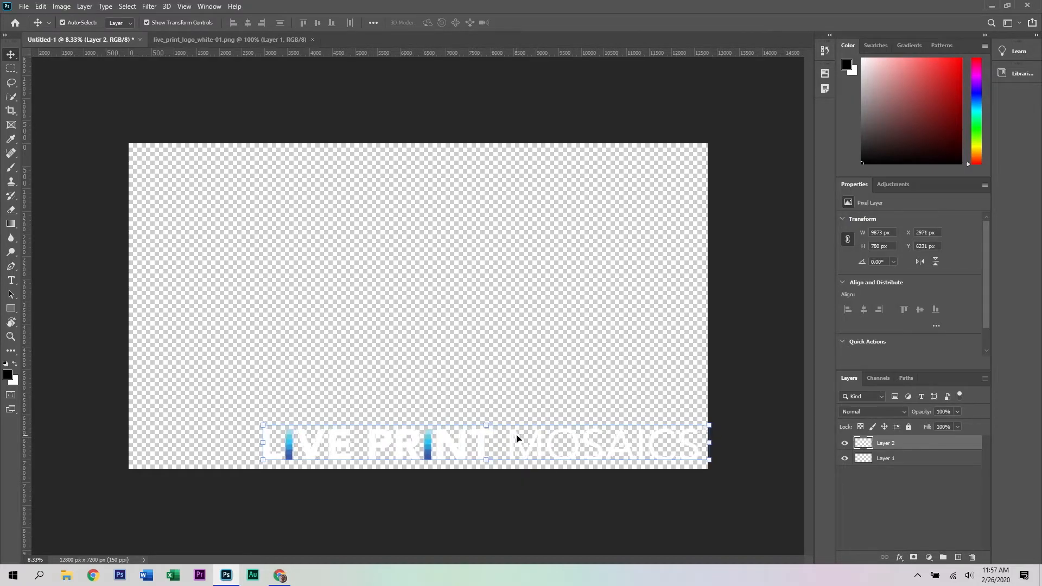
key(shift+Right)
key(Right)
key(Right)
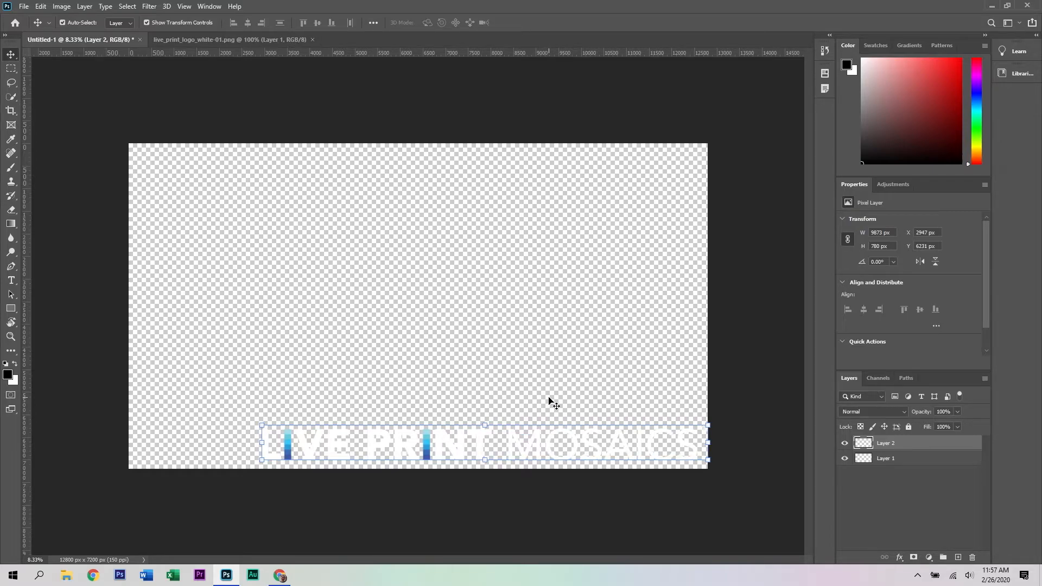
Add a black (000000) Solid Color fill layer beneath the logo
click(910, 460)
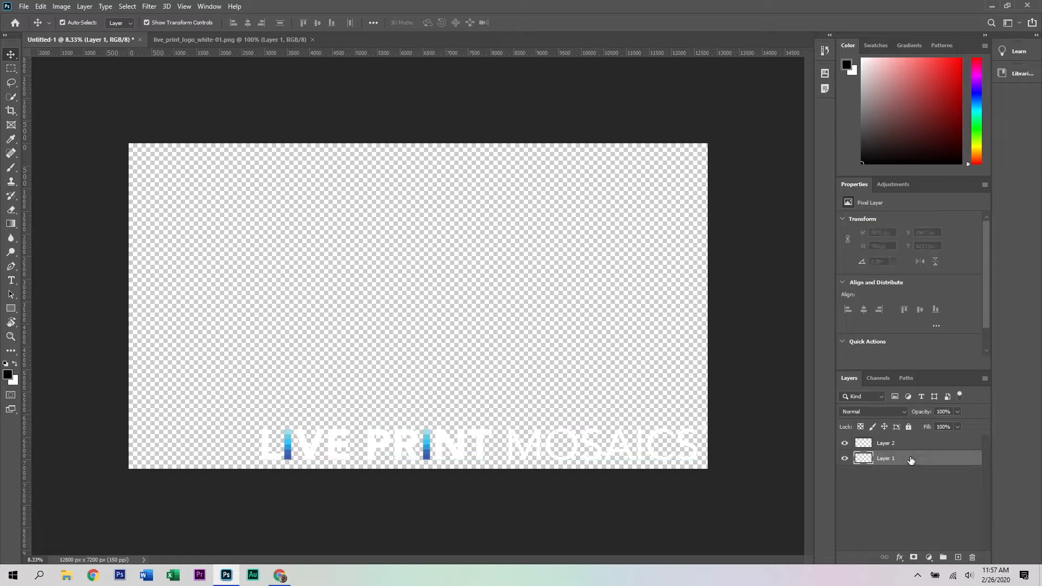
click(928, 557)
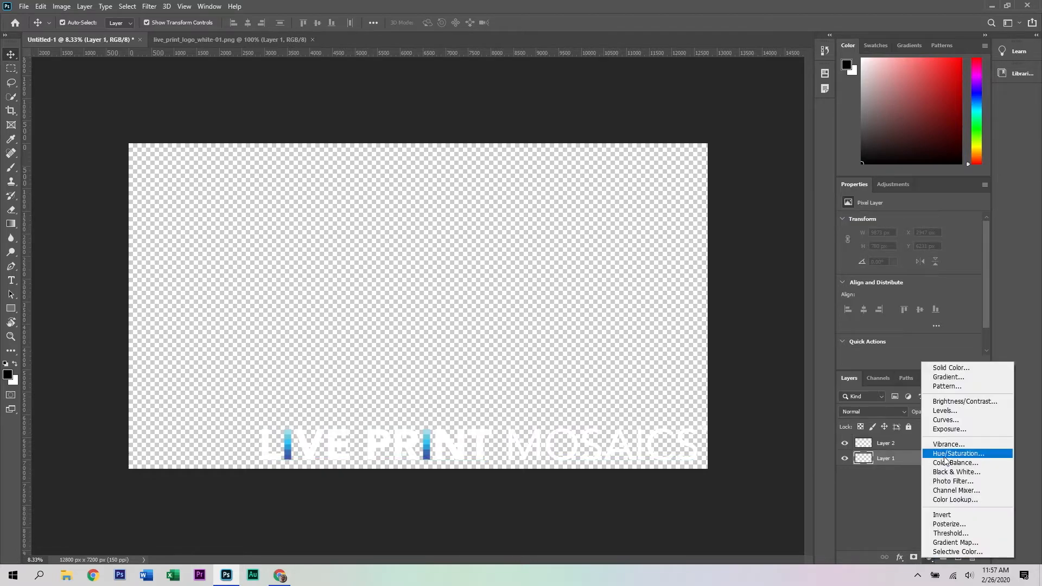
click(954, 368)
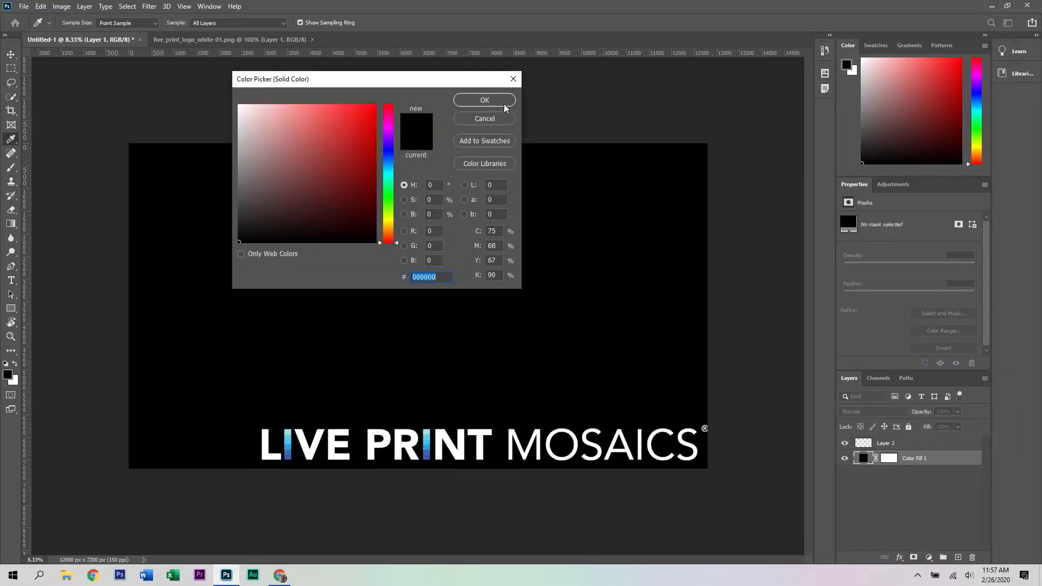
click(503, 100)
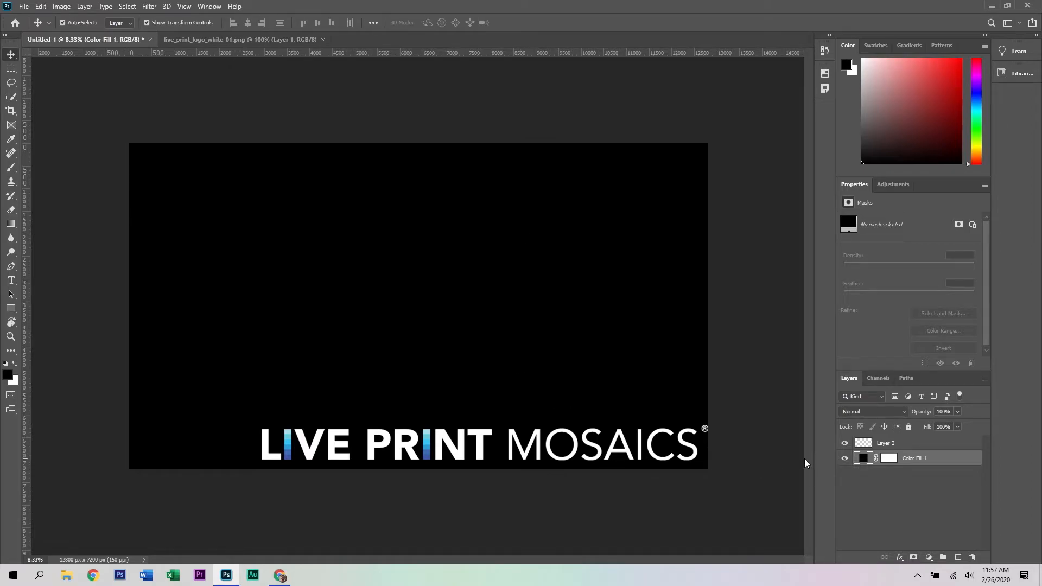
Nudge the logo layer slightly left so its registered mark clears the canvas's right edge
click(925, 445)
key(Left)
key(Left)
key(Left)
key(Left)
key(Left)
key(Left)
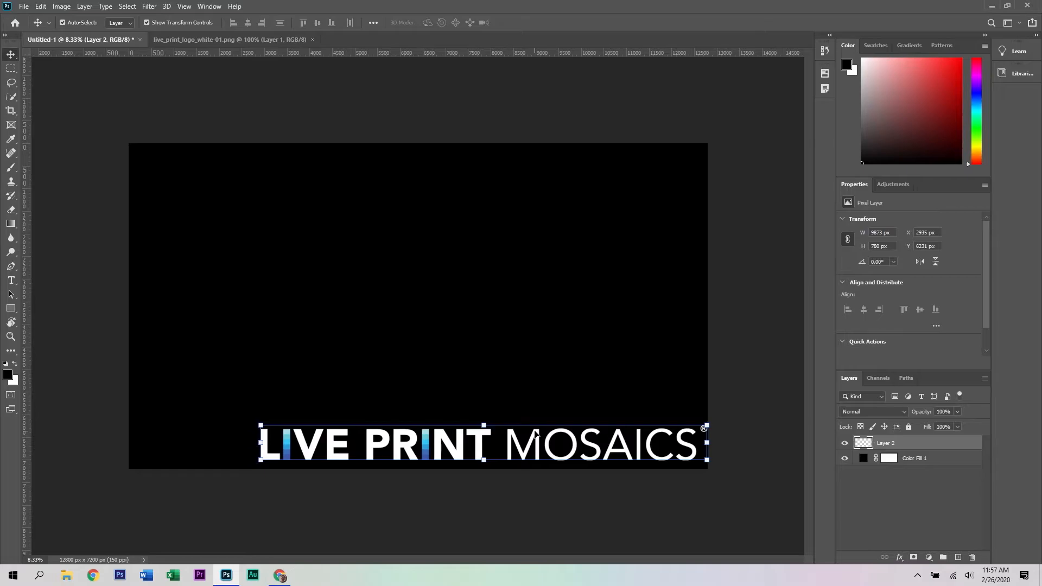
key(Right)
key(Right)
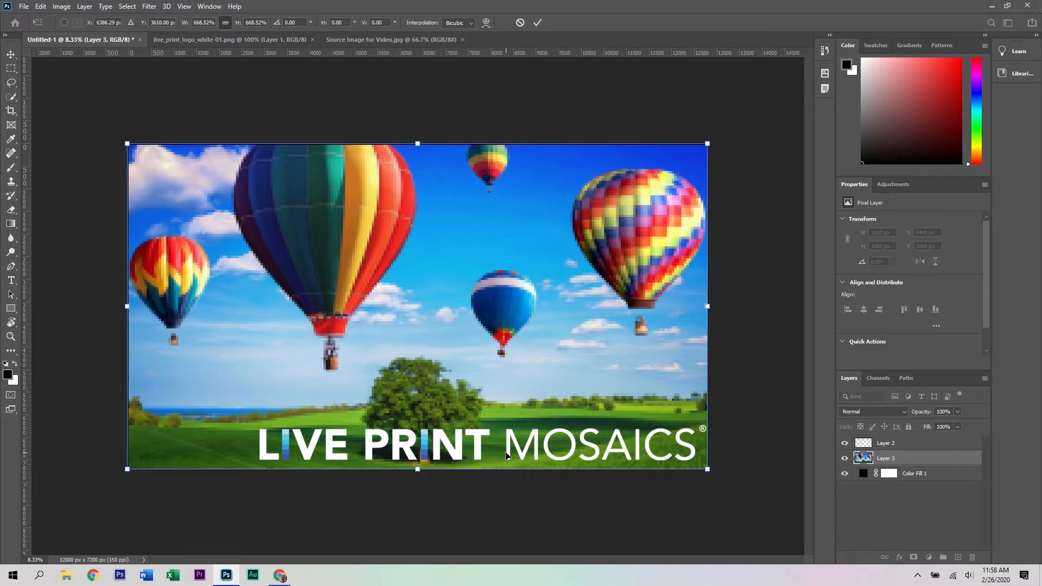
Scale the logo on Layer 2 down to about 57.24%, keeping its lower-right corner in place
click(897, 445)
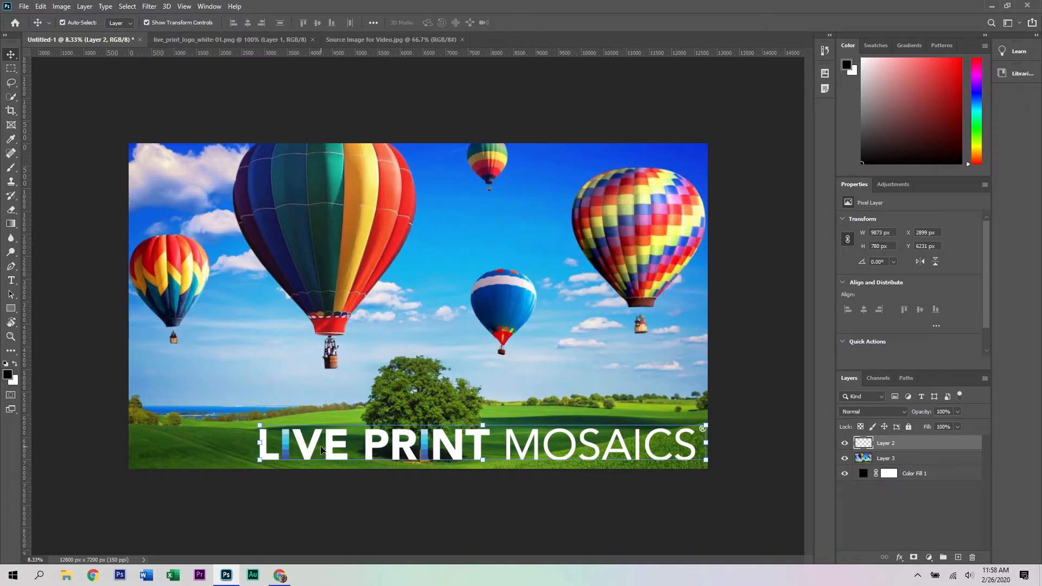
drag(259, 425, 452, 433)
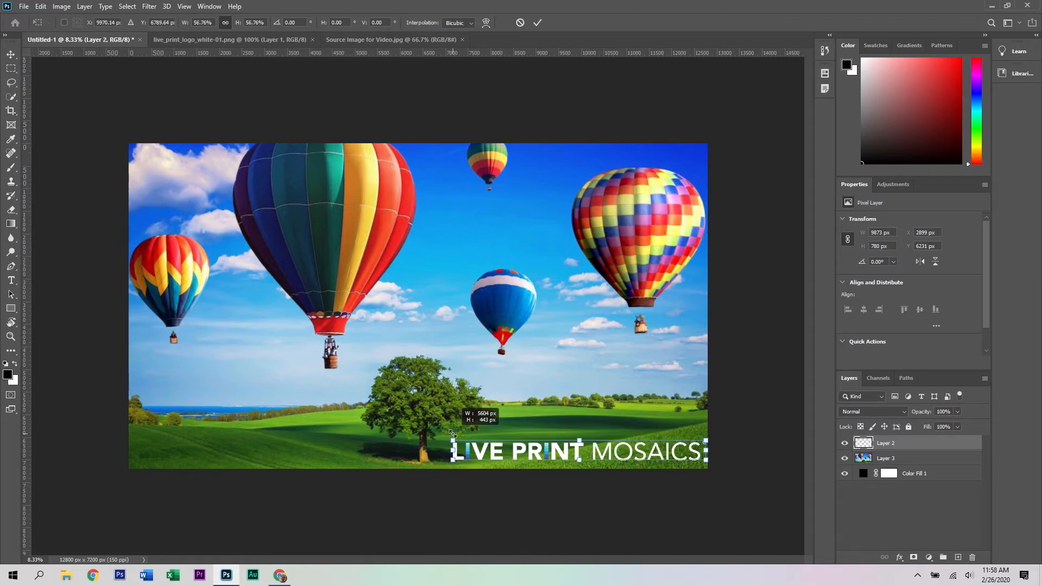
drag(452, 433, 450, 433)
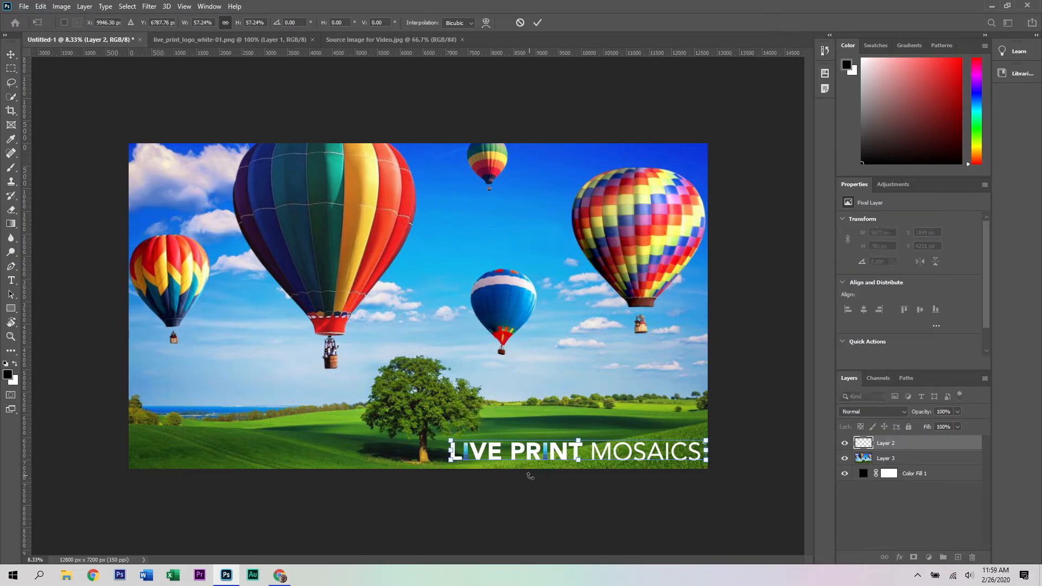
Nudge the scaled logo down and right into the canvas corner, at about X 7145 px, Y 6637 px
key(Down)
key(Down)
key(Down)
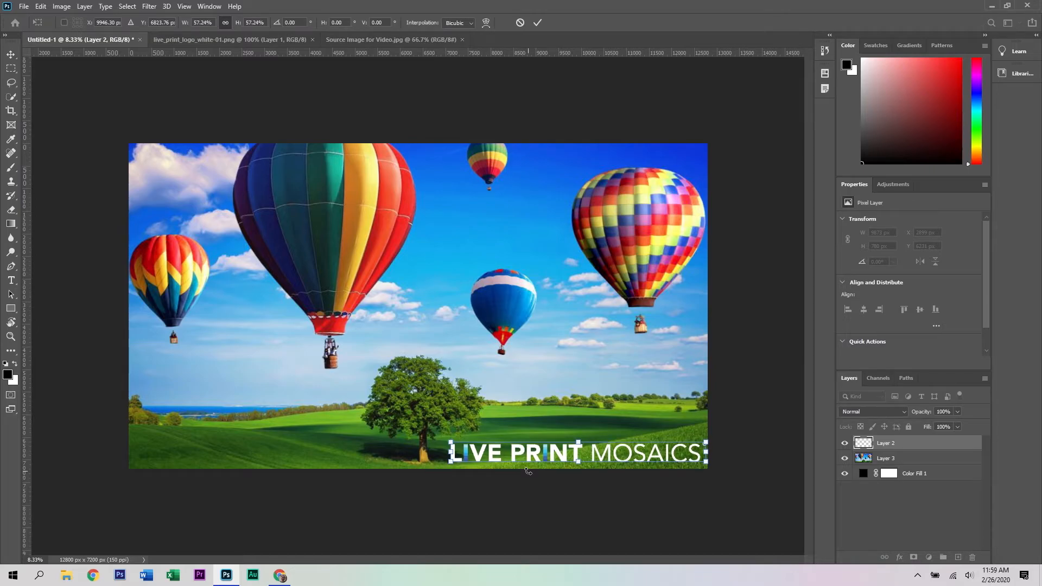
key(Right)
key(Right)
key(Down)
key(Down)
key(Down)
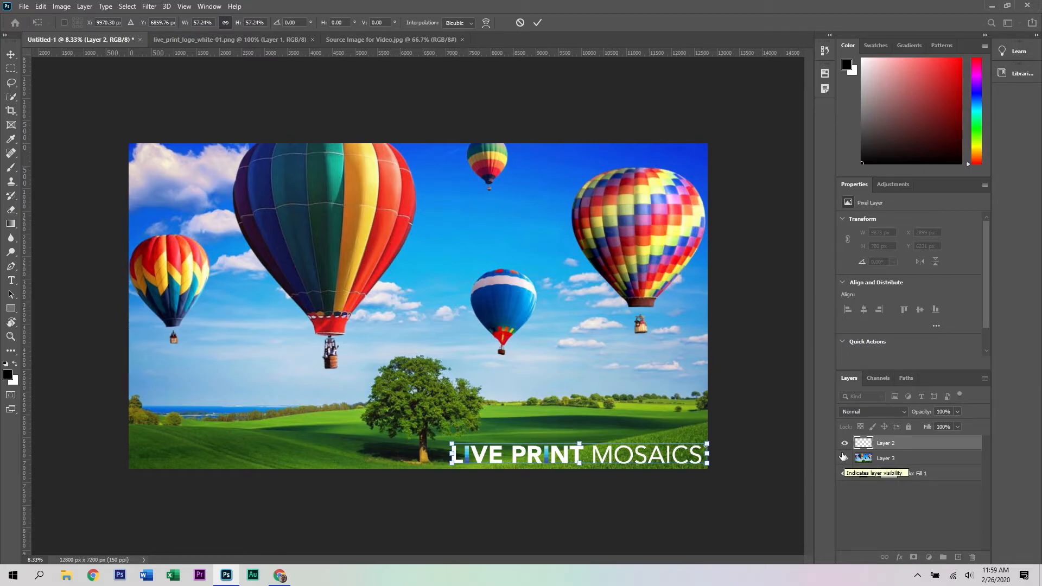
Hide the balloon image and black fill layers, and save the logo overlay to the Desktop as a PNG named OverlayImage
click(844, 459)
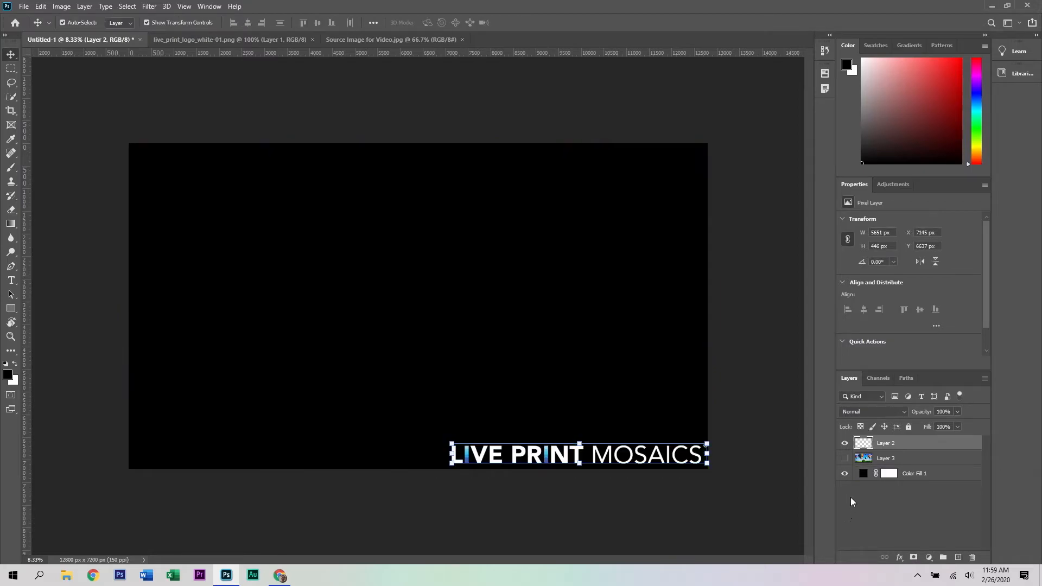
click(845, 474)
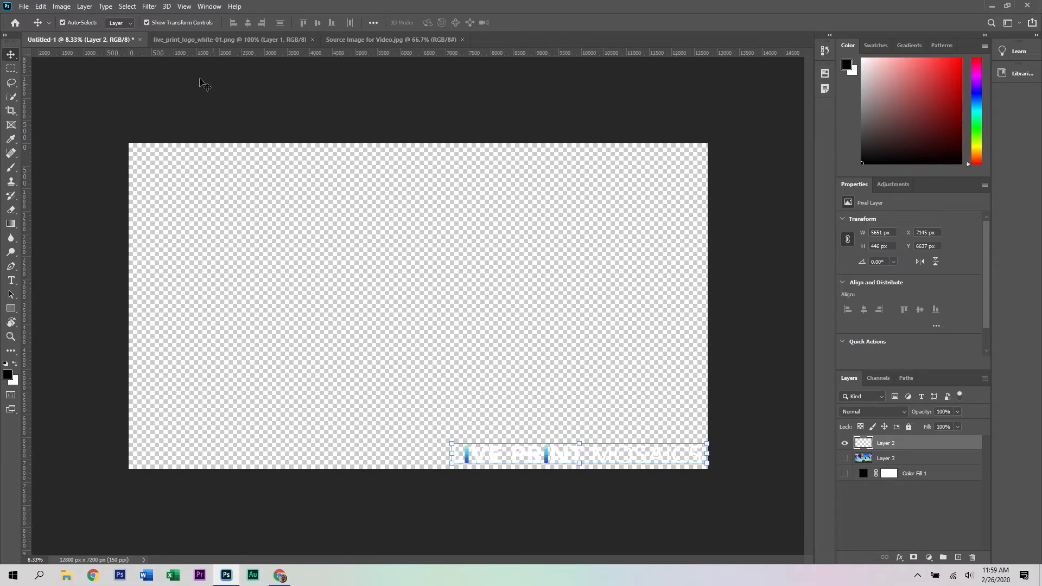
click(24, 6)
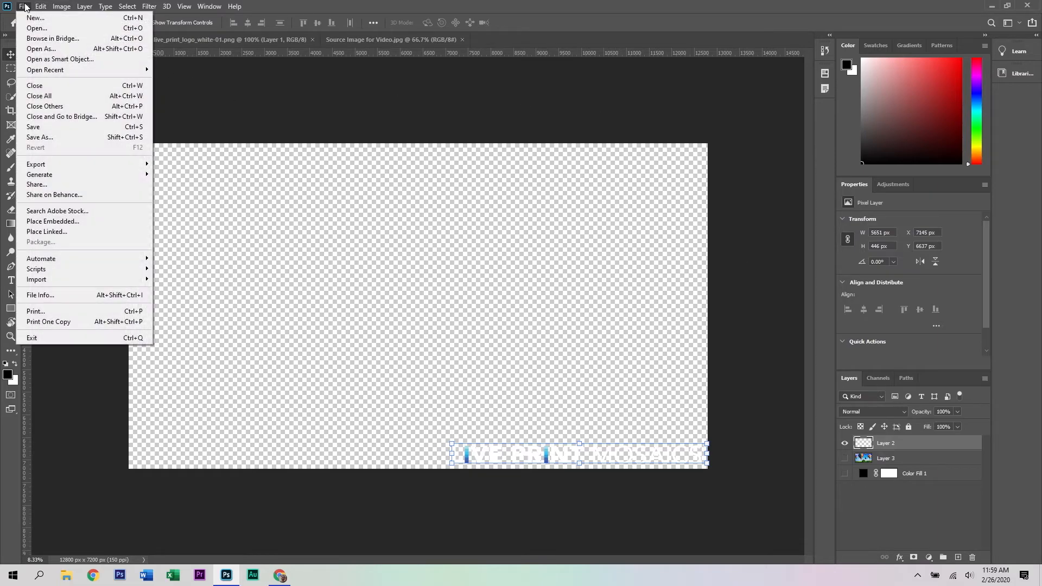
click(71, 137)
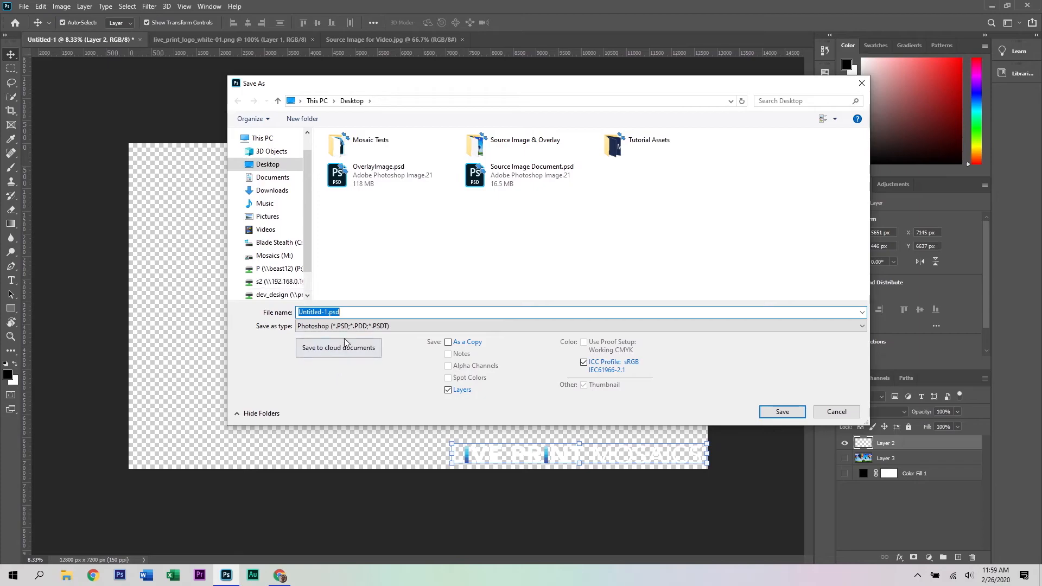
click(347, 325)
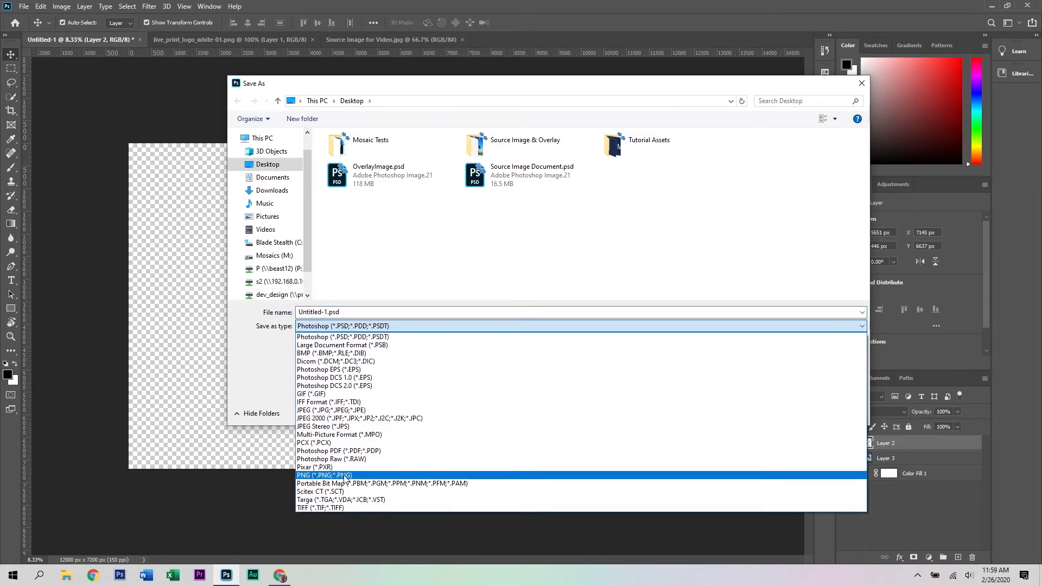
click(348, 470)
drag(386, 311, 249, 310)
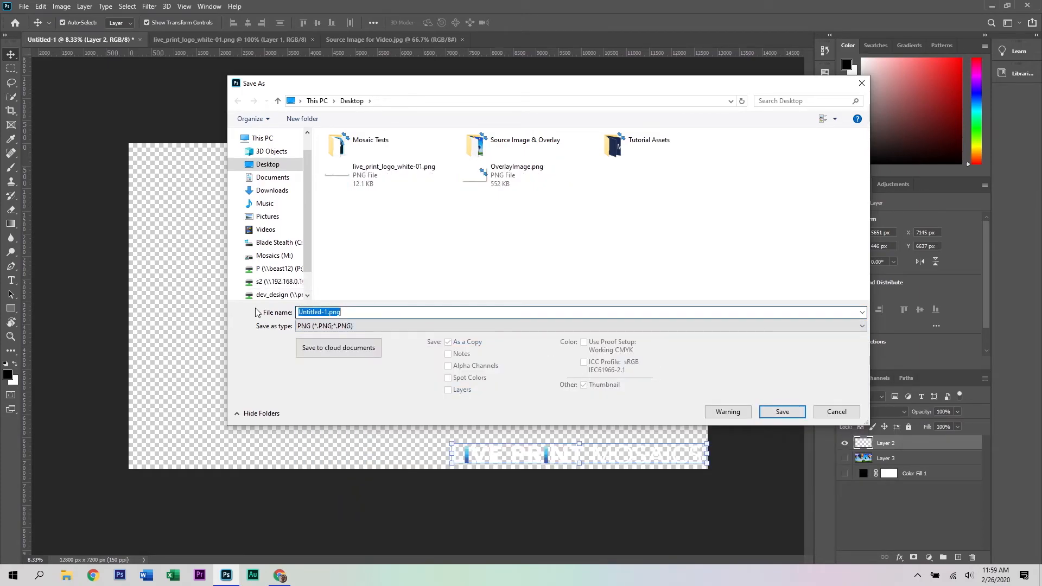
text(Over)
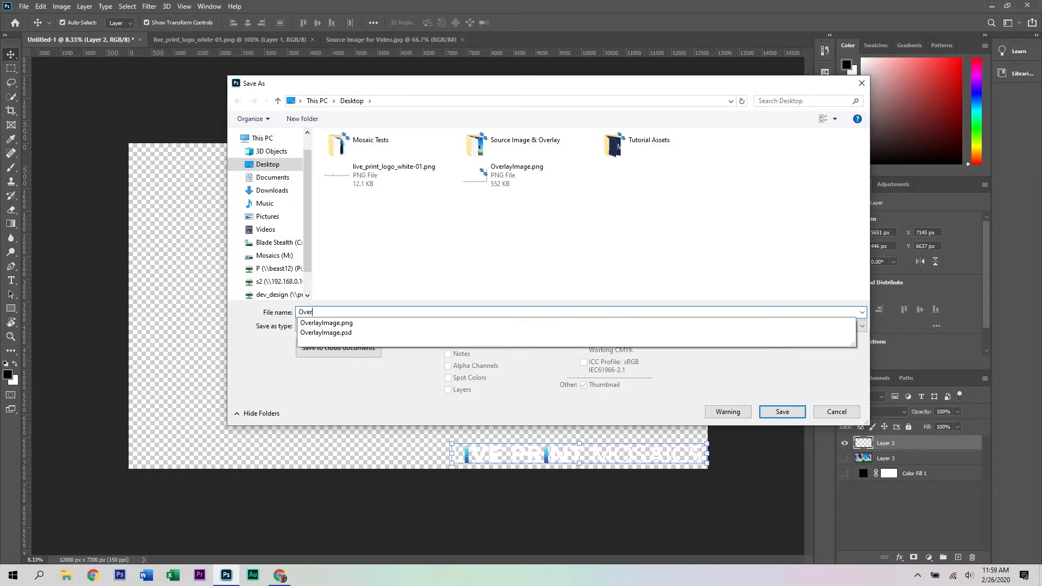
text(layImag)
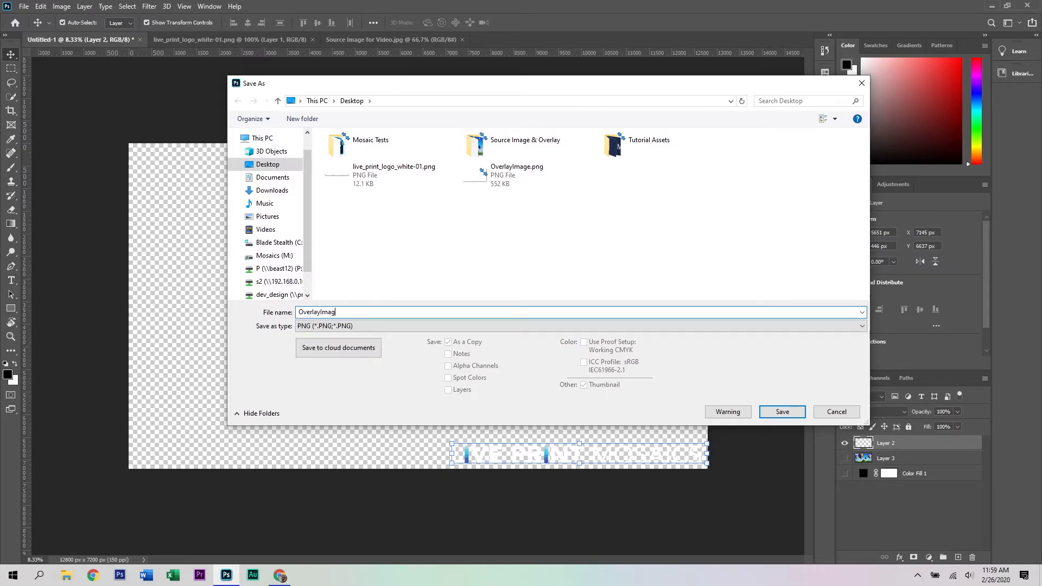
key(Return)
click(582, 173)
Switch to the Picture Mosaics page in Chrome, add the 595 KB OverlayImage.png as the overlay, and render the mosaic mockup
click(275, 520)
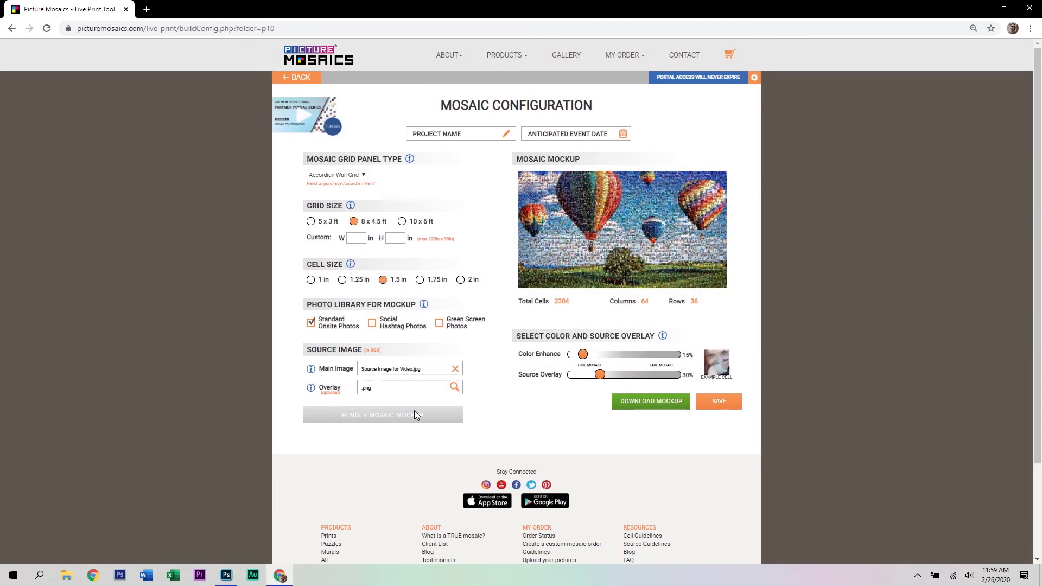
click(409, 392)
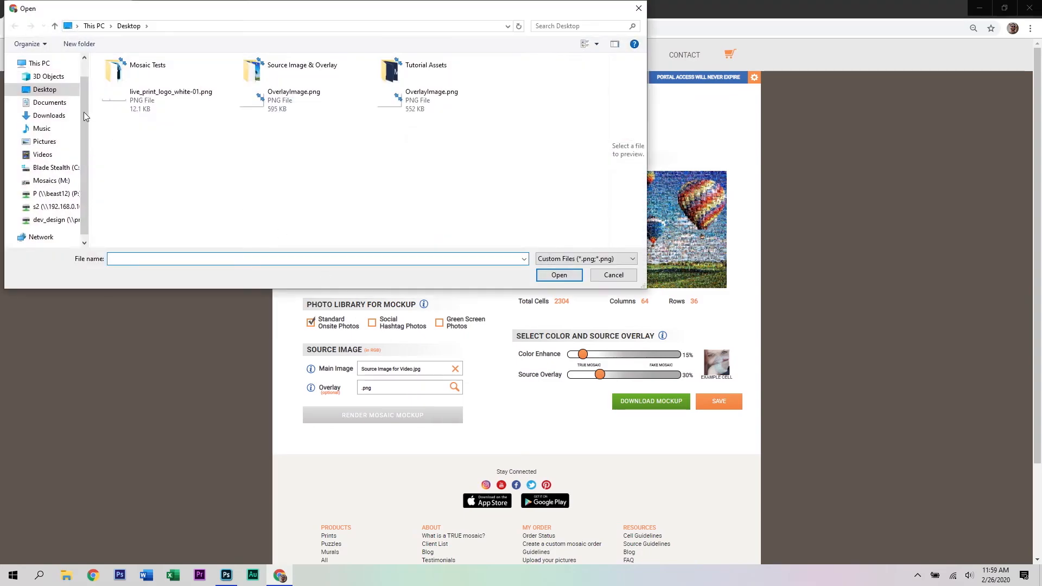
click(306, 95)
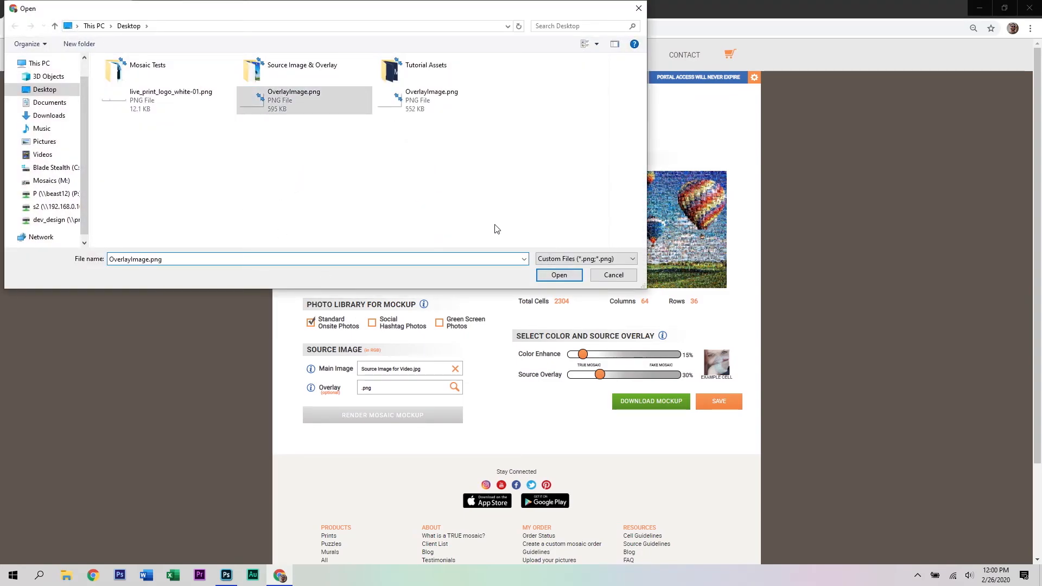
click(557, 278)
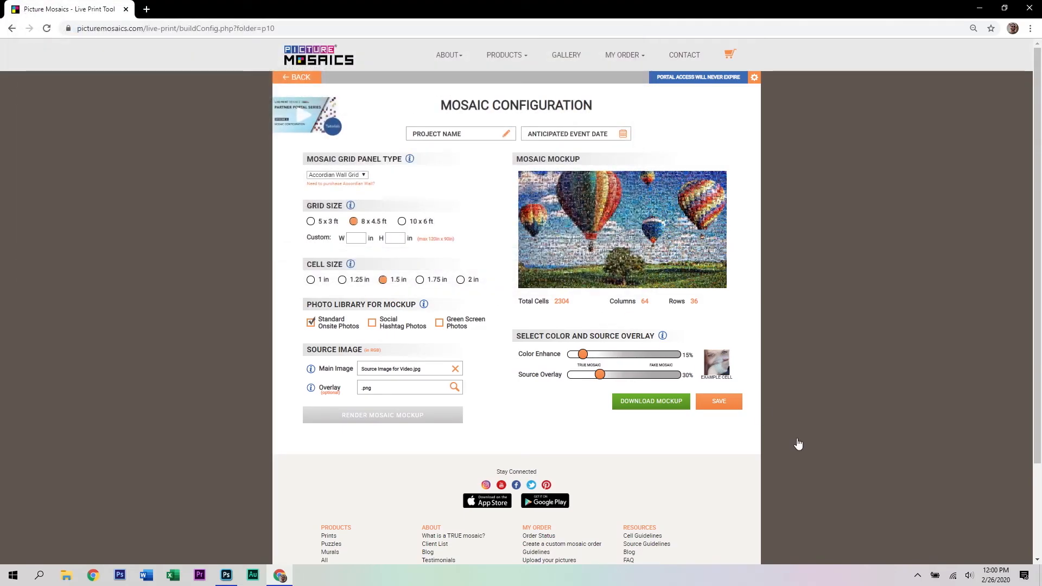
click(398, 421)
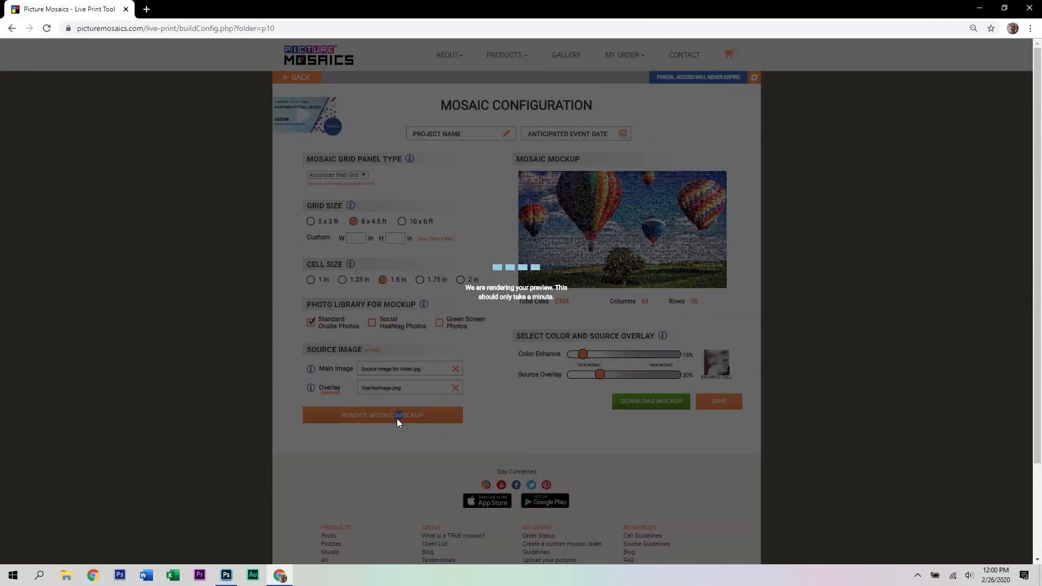